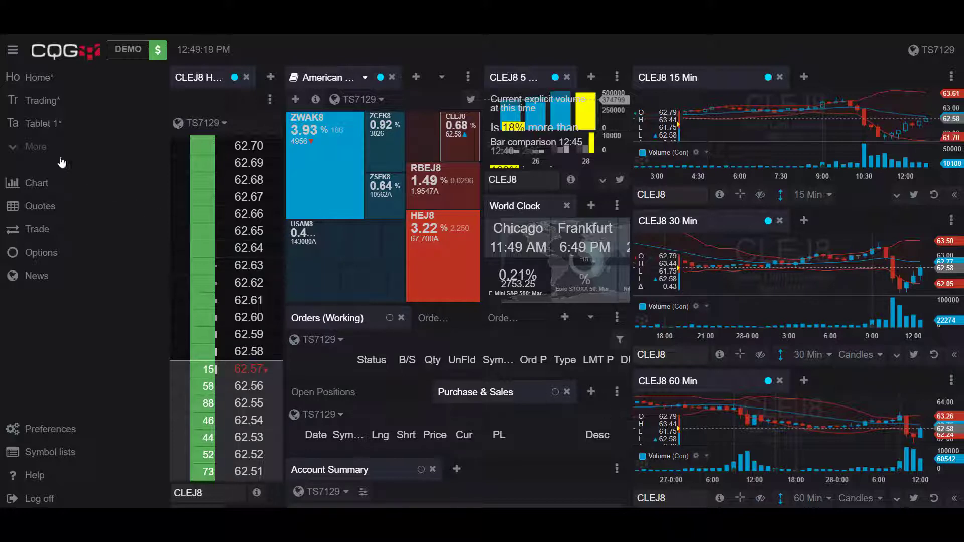
- Create a blank page from the More page list and name it 'demo'
click(49, 150)
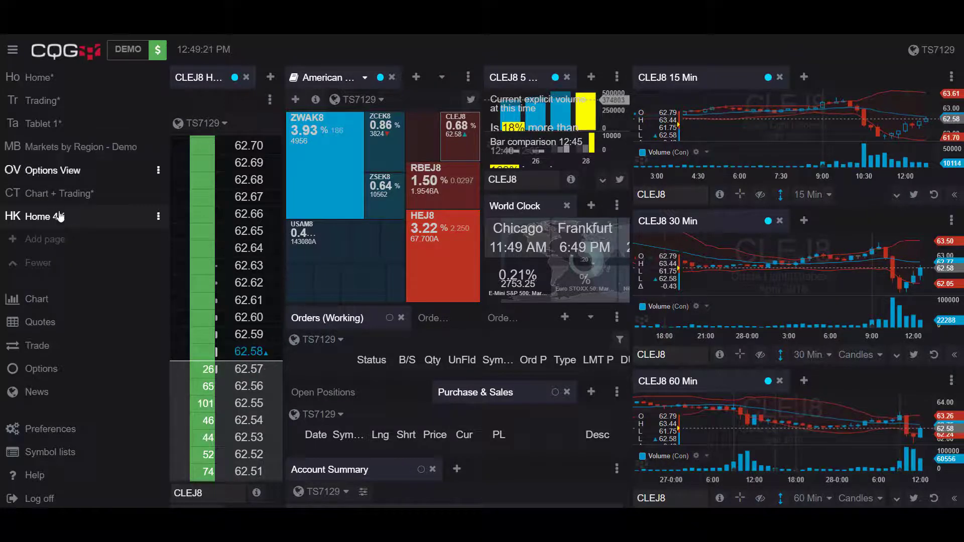
click(53, 241)
click(200, 243)
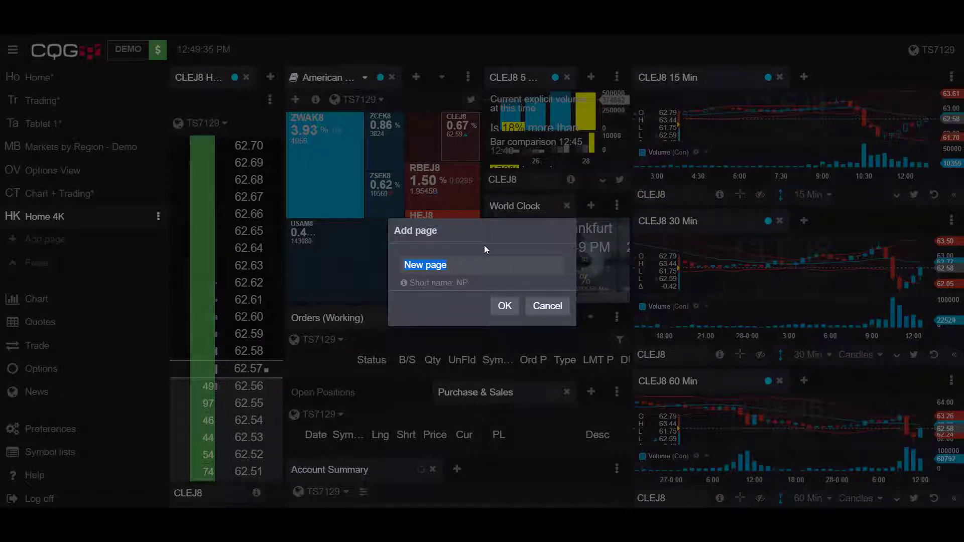
text(demo)
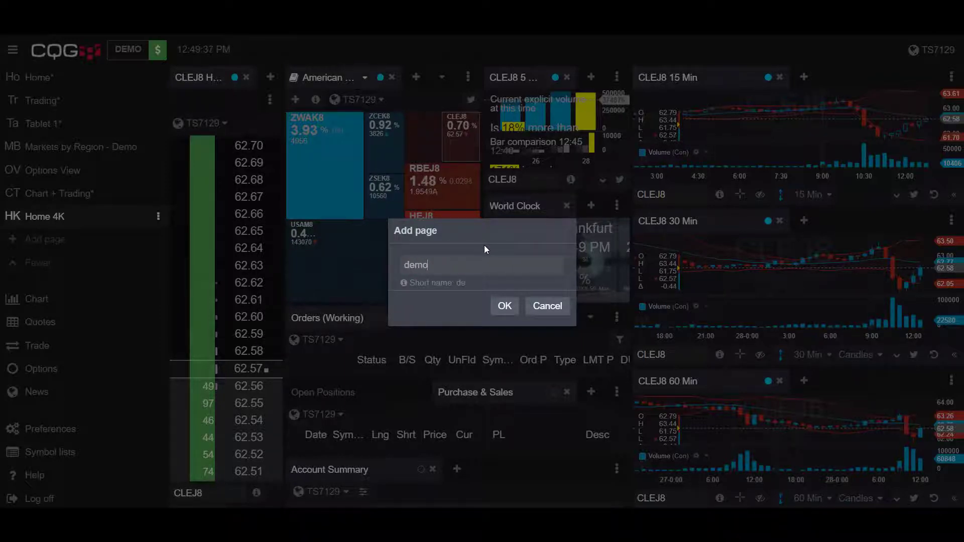
click(518, 316)
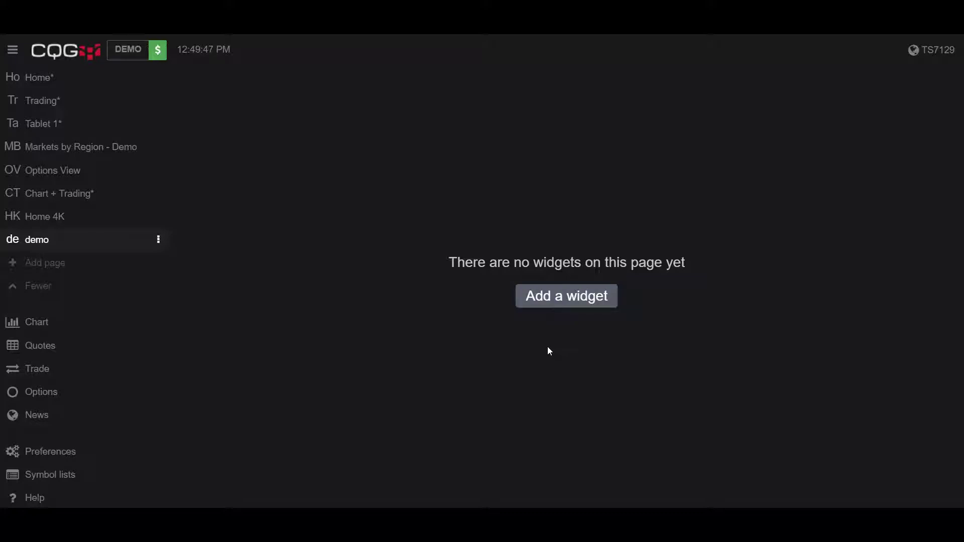
- Add a Line chart widget showing CLEJ8 Crude Light April 2018 at 60 Min
click(550, 309)
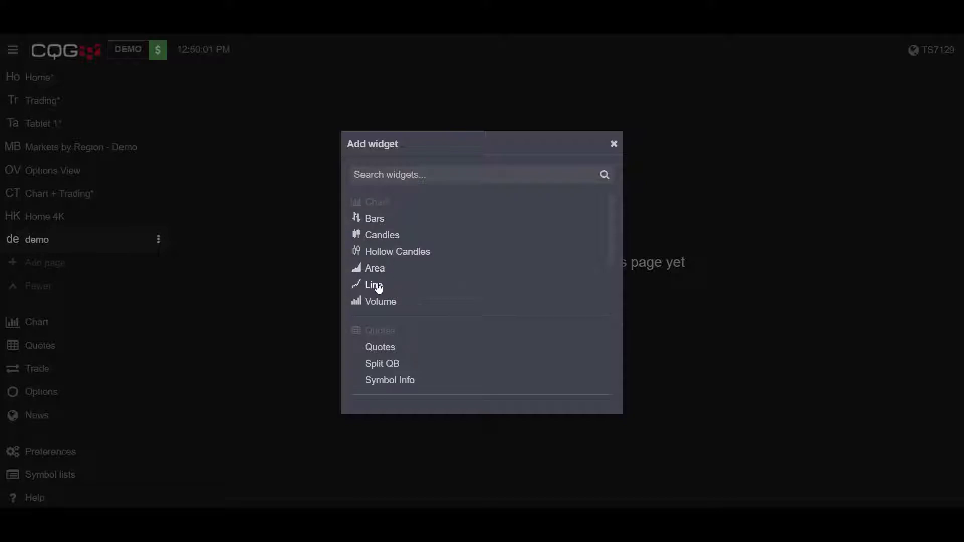
click(379, 286)
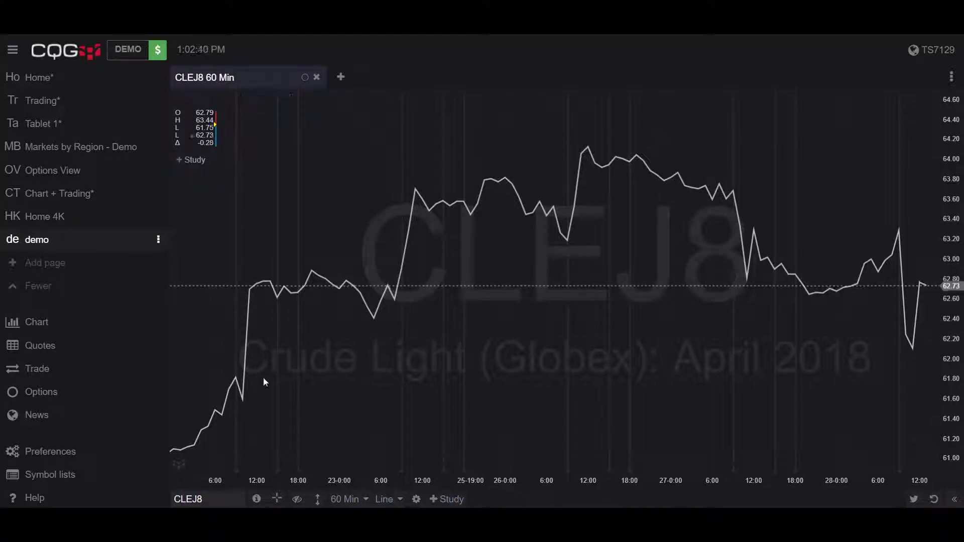
- Review the CLEJ8 Symbol Info keeping CLEJ8 as the symbol, then enable crosshair mode
click(218, 499)
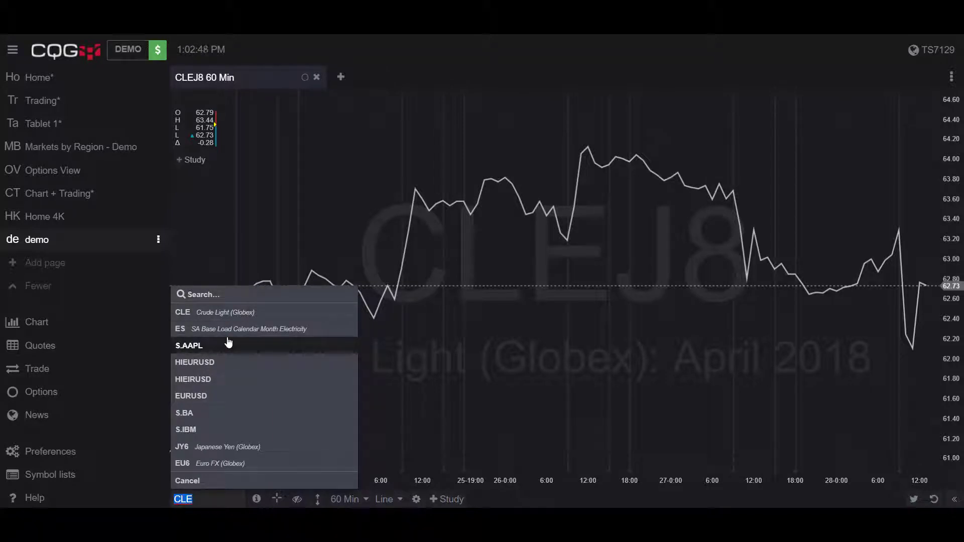
click(436, 391)
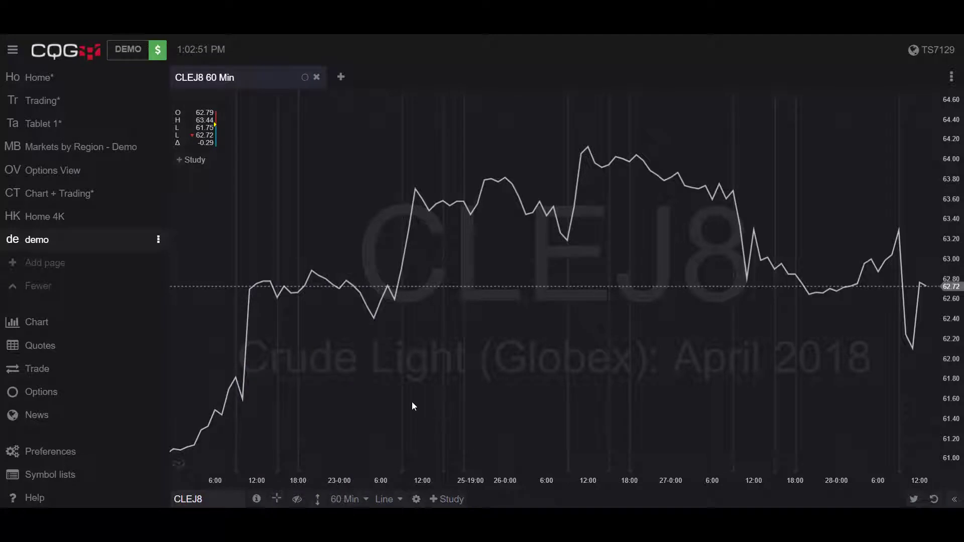
click(256, 499)
click(463, 110)
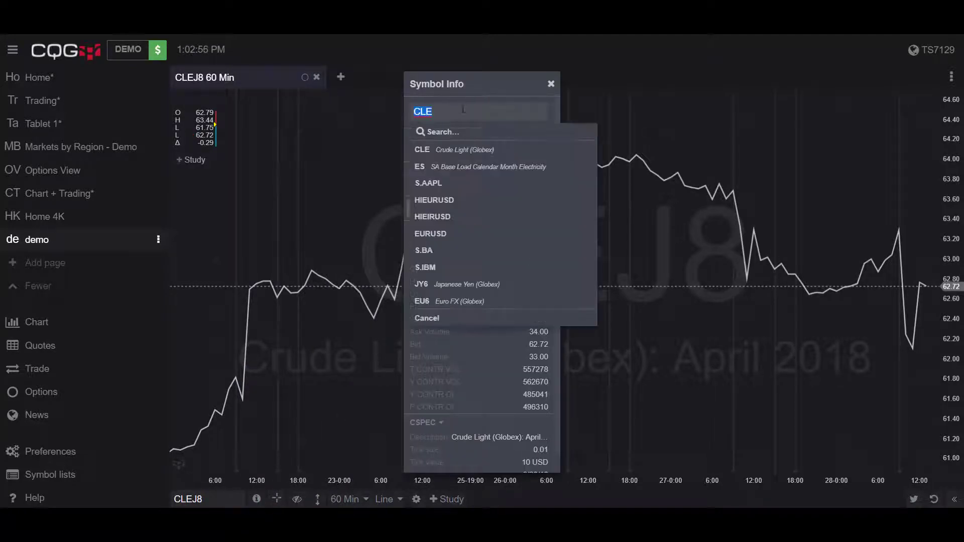
click(472, 87)
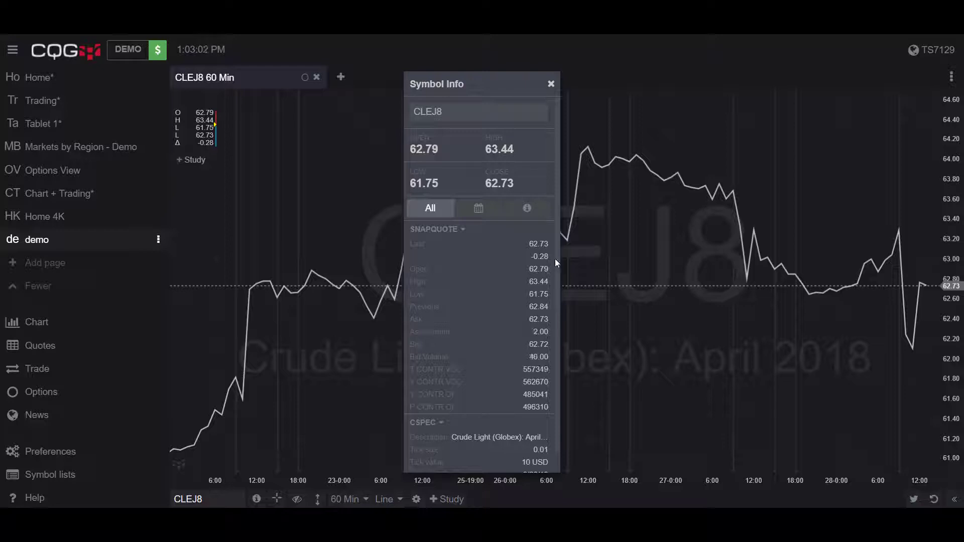
click(549, 85)
click(276, 499)
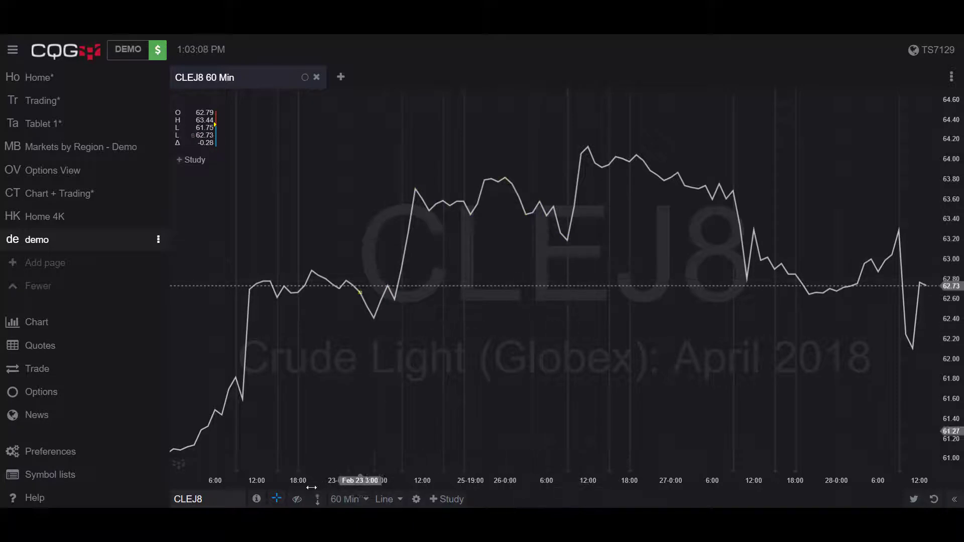
- Toggle the price readout and try 1 and 10 Min intervals before returning to 60 Min
click(297, 499)
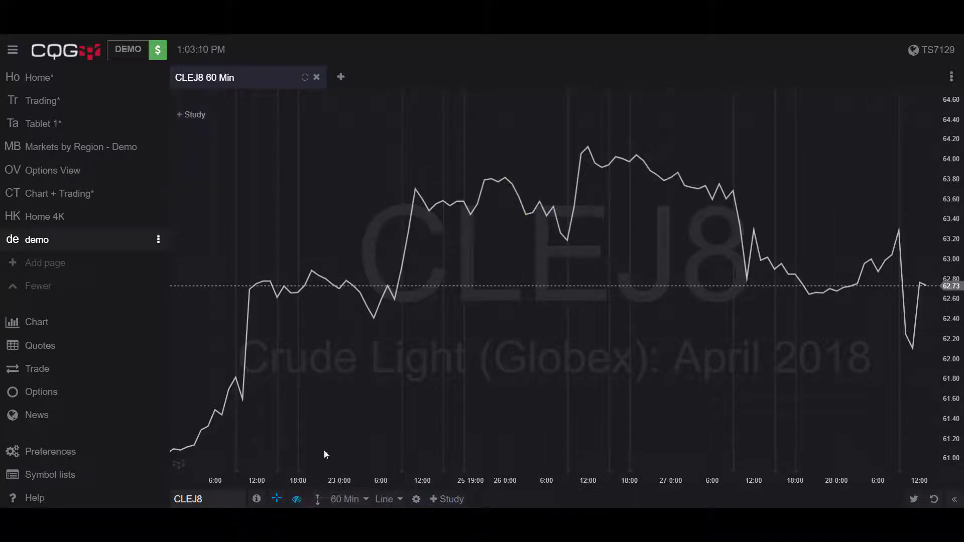
click(300, 501)
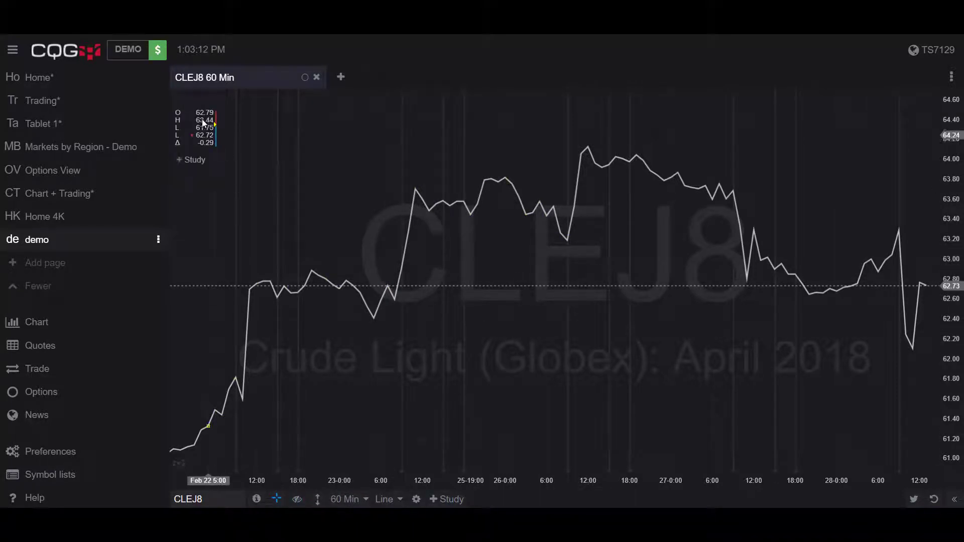
click(364, 501)
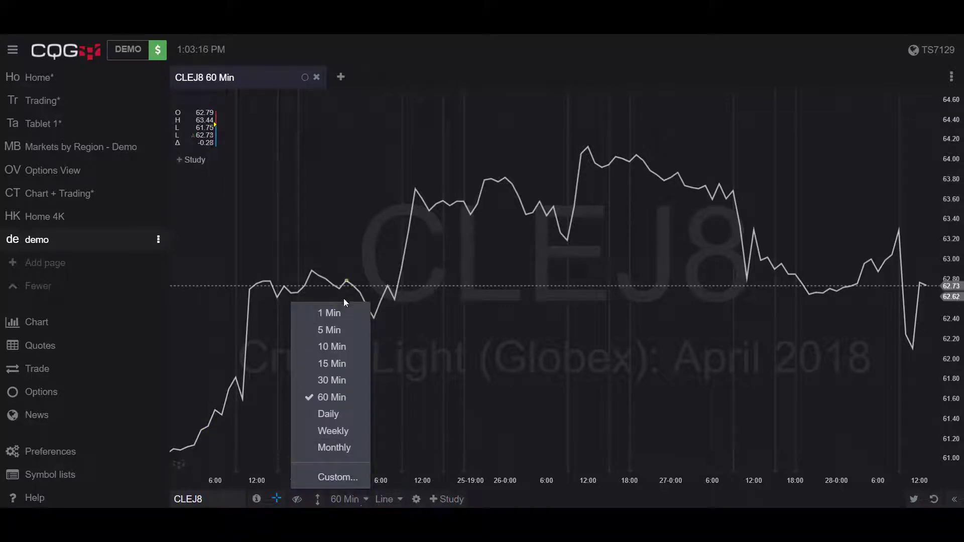
click(330, 312)
click(358, 499)
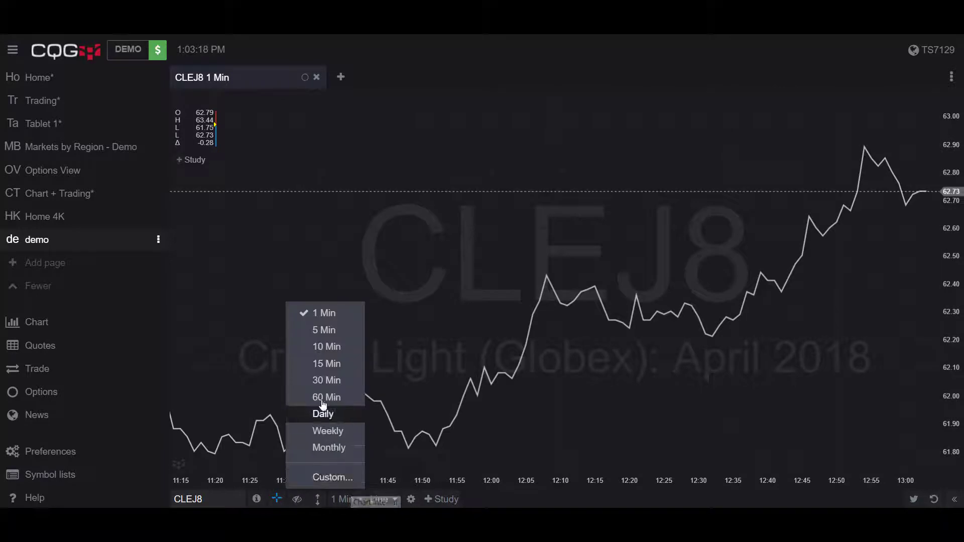
click(328, 346)
click(347, 500)
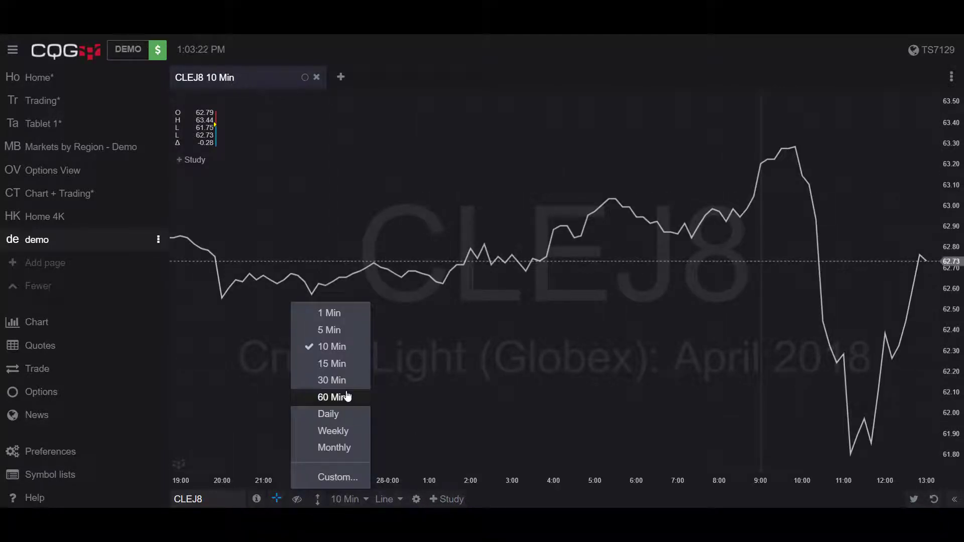
click(347, 396)
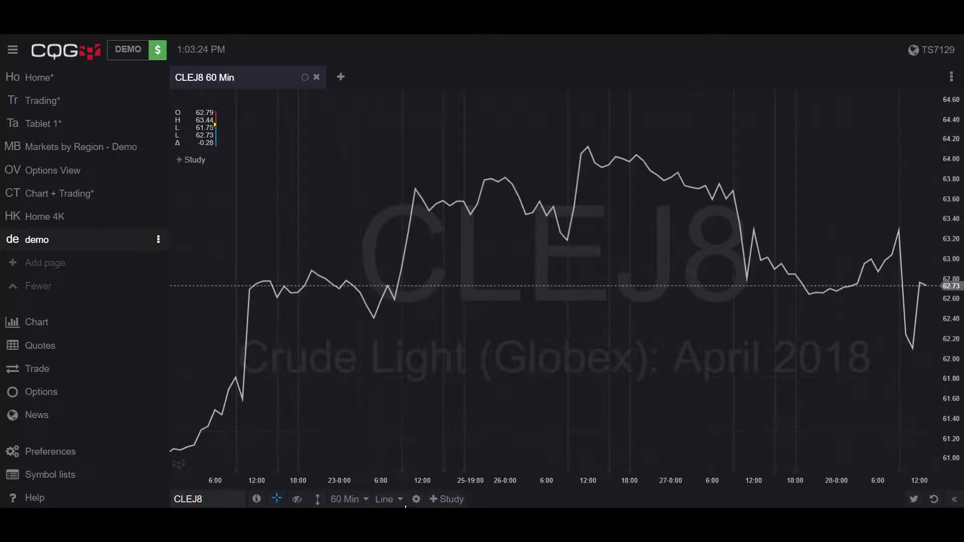
- Try candle and bar chart types, then settle on Line display
click(401, 502)
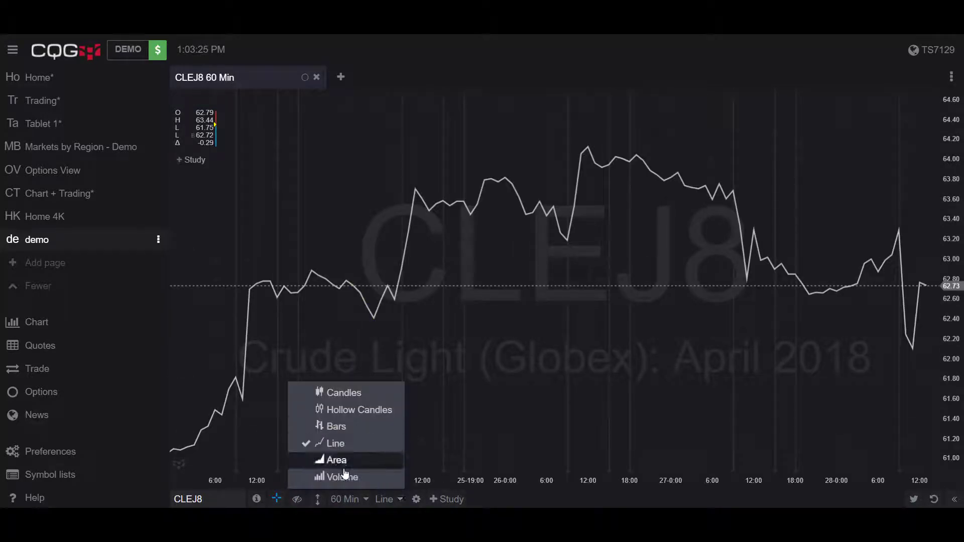
click(325, 394)
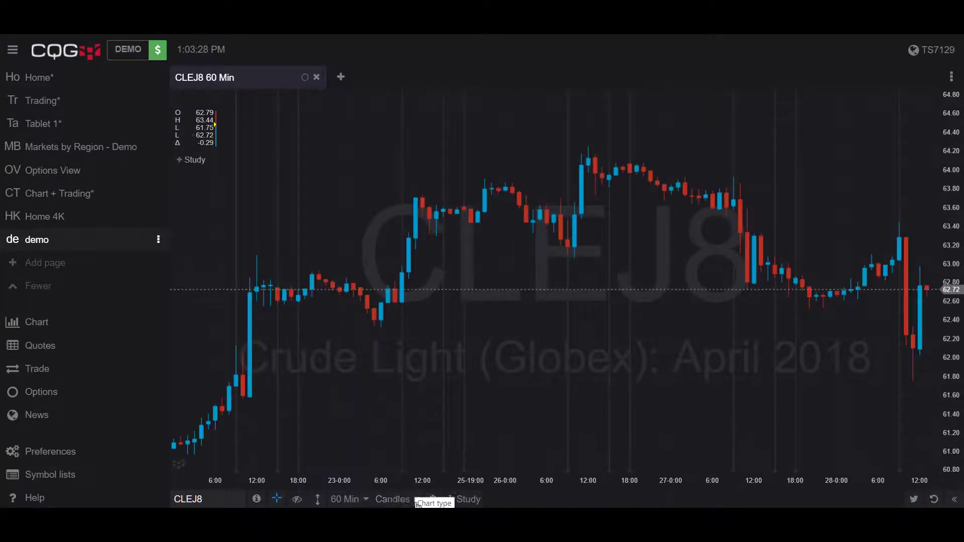
click(409, 501)
click(353, 425)
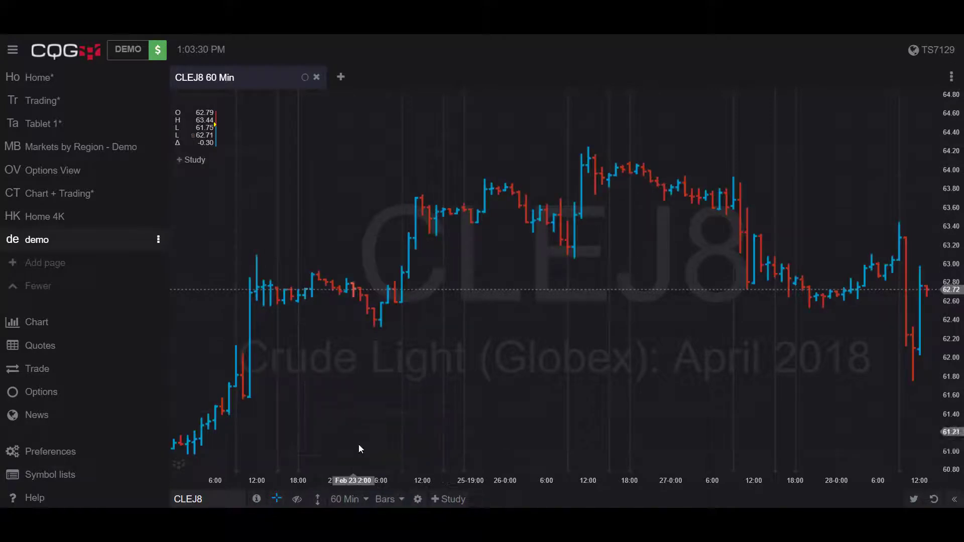
click(400, 501)
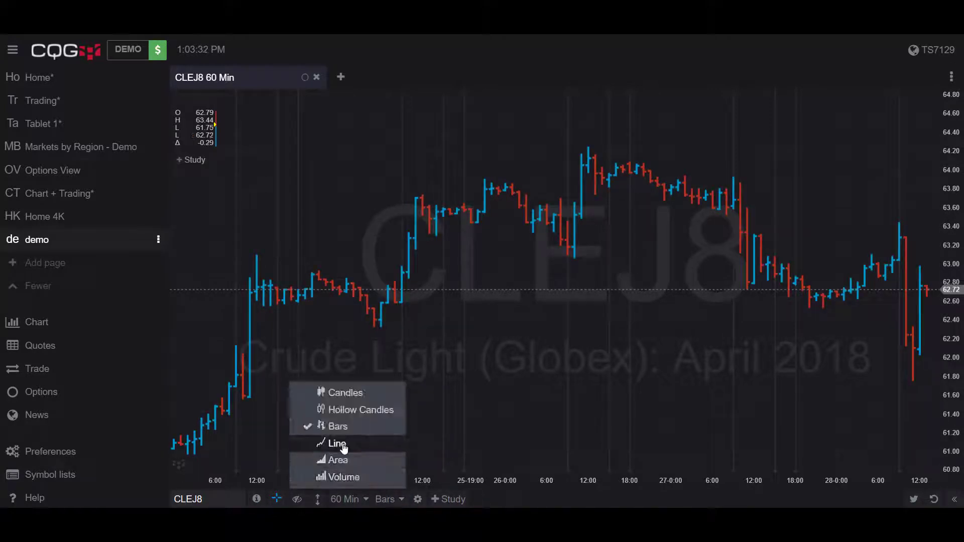
click(344, 446)
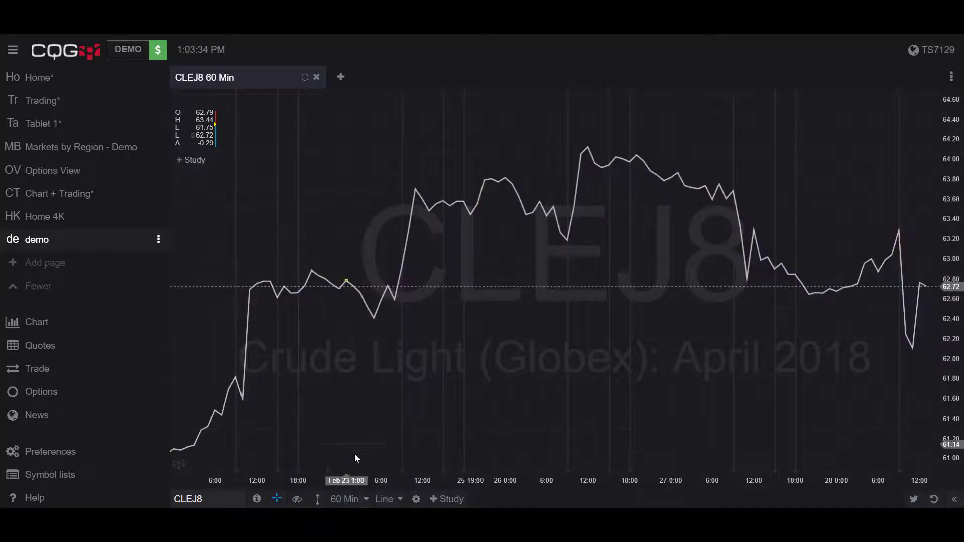
click(416, 499)
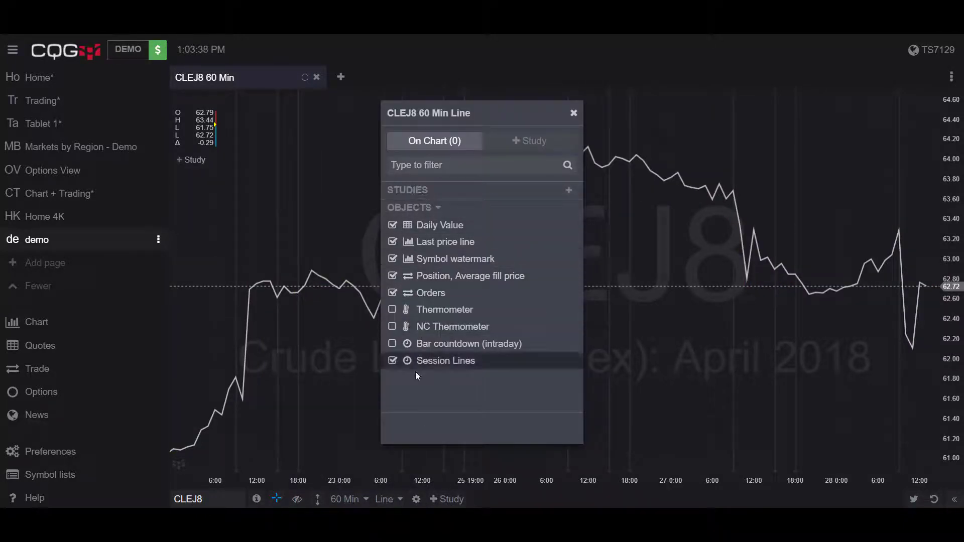
click(572, 113)
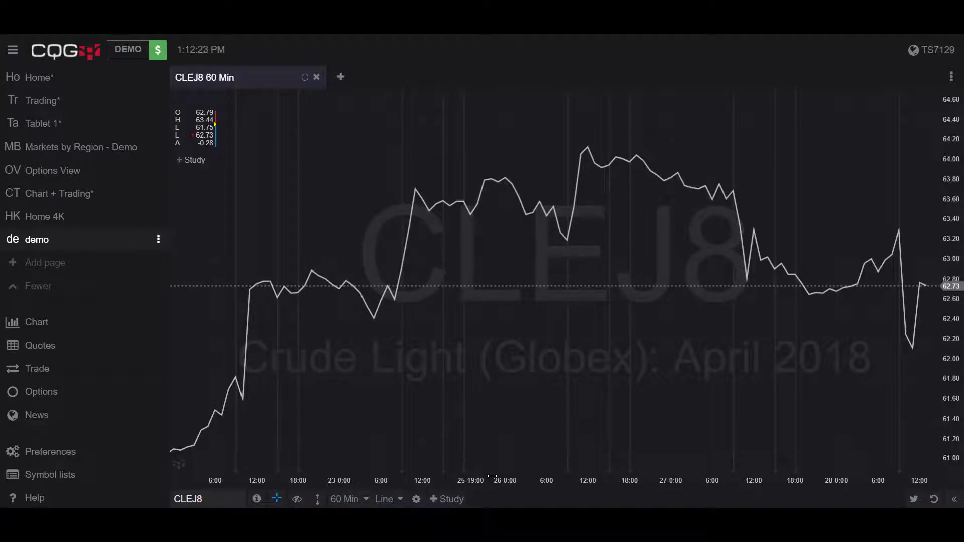
- Add the linked BBnds (20, Sim, 2) study from the study list and close it
click(457, 499)
scroll(441, 266, down, 3)
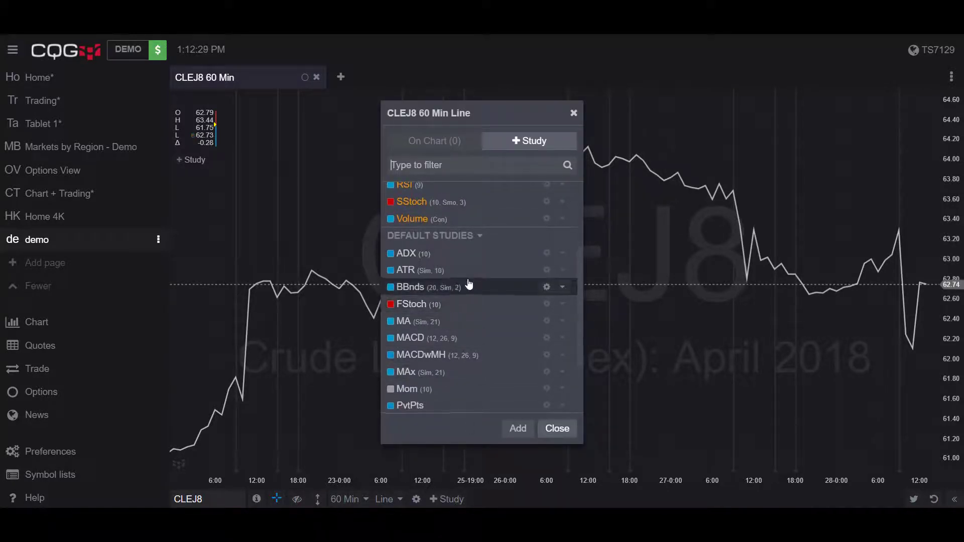
scroll(469, 282, up, 3)
mouse_move(442, 245)
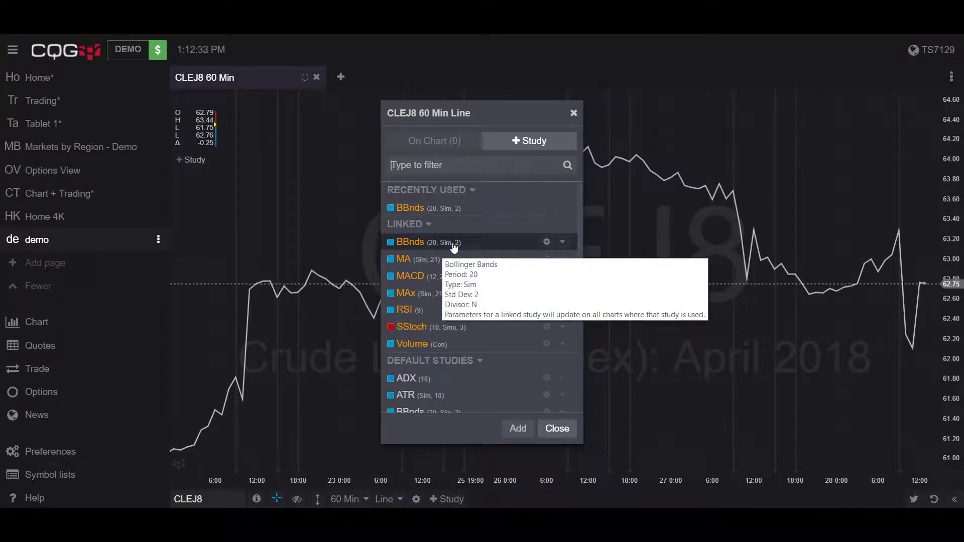
click(455, 245)
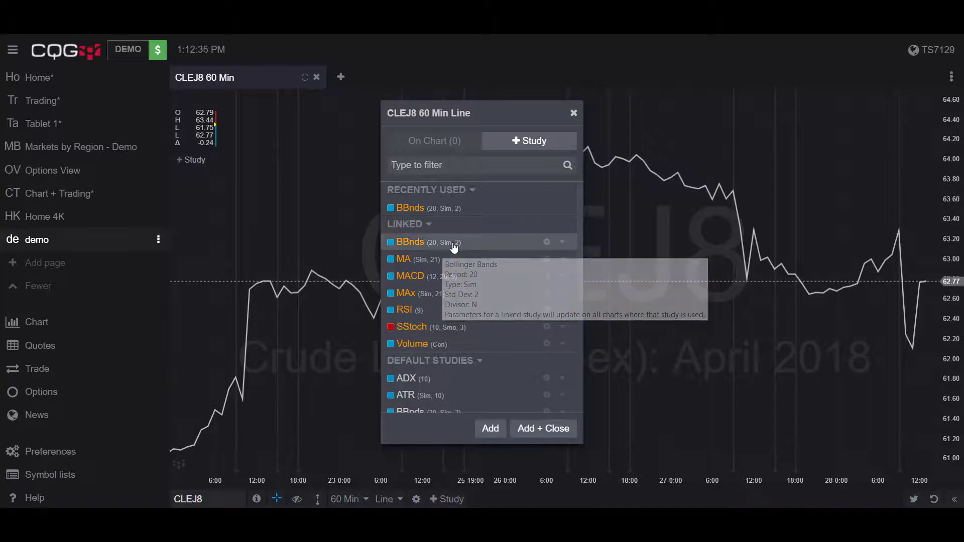
click(527, 430)
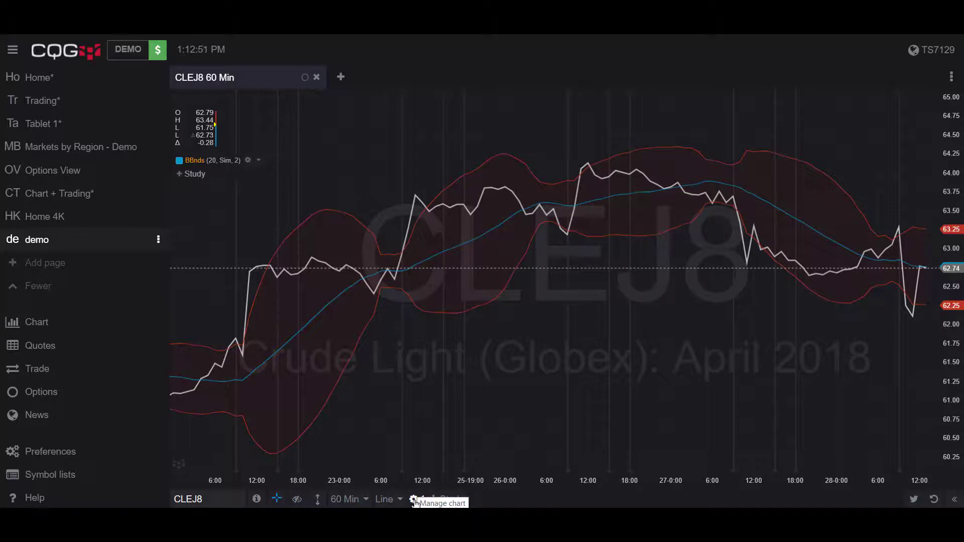
- Remove the BBnds study through the Manage chart panel and close the panel
click(414, 499)
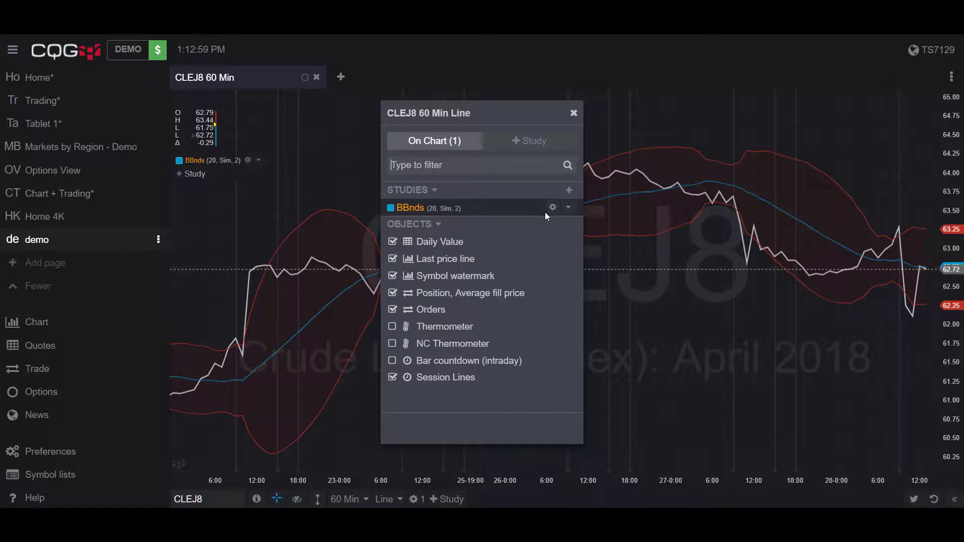
click(568, 209)
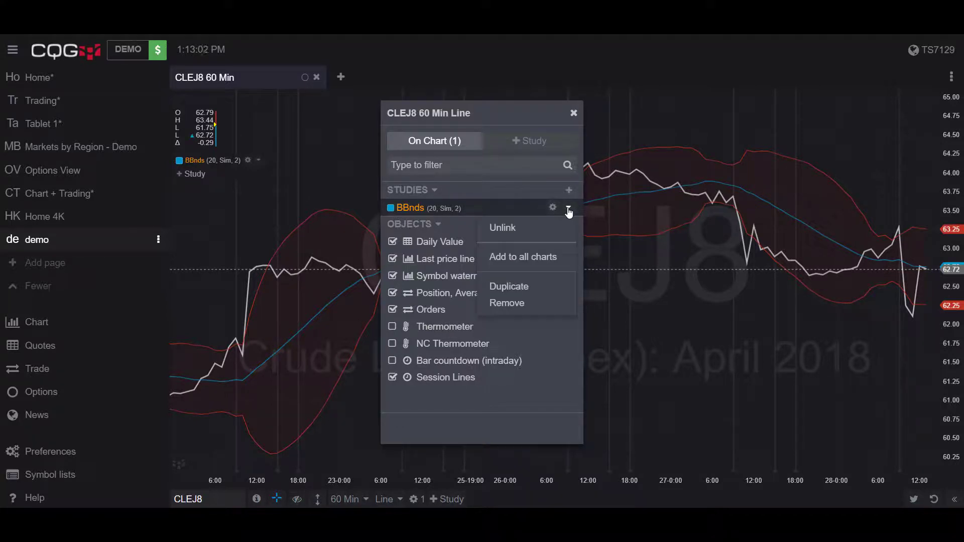
click(520, 303)
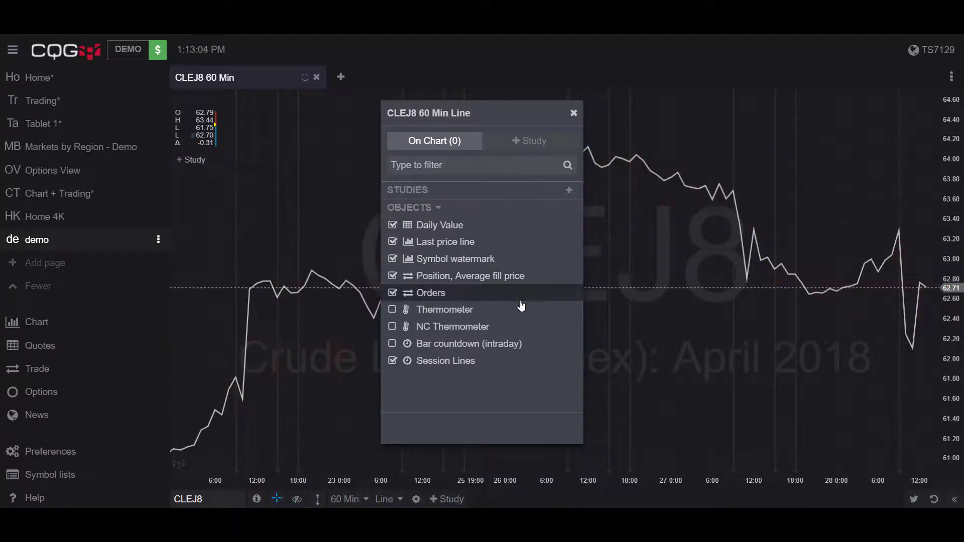
click(572, 114)
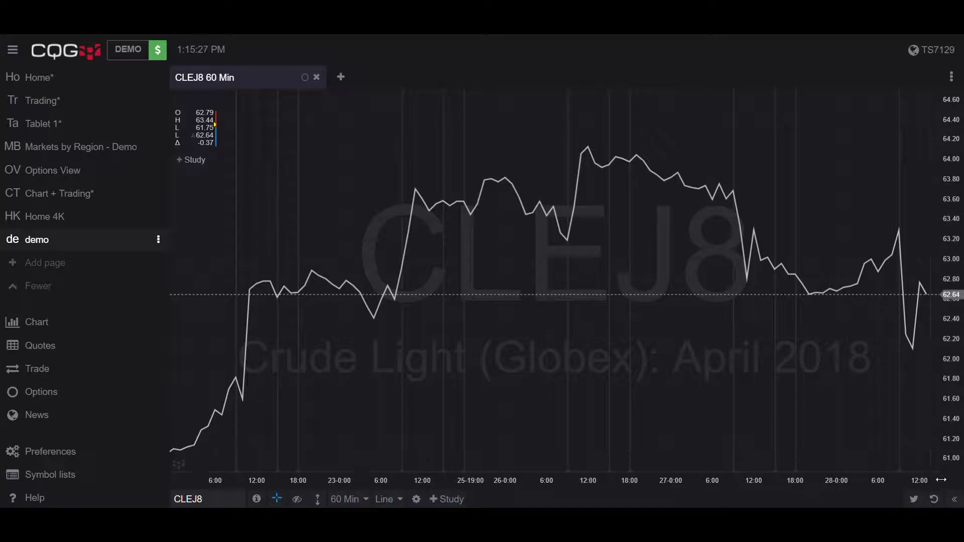
- Show the trading sidebar and nudge the order price down four ticks, then up two
click(956, 501)
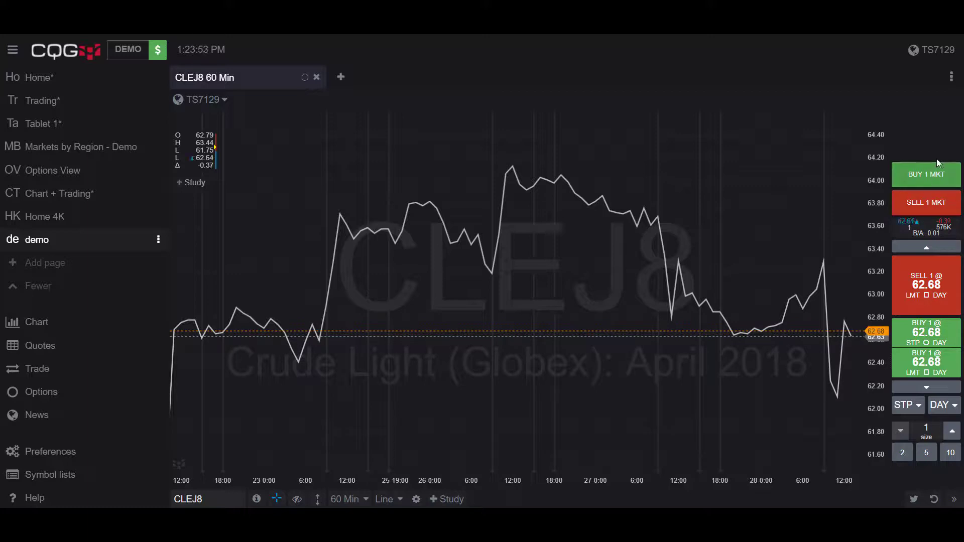
click(927, 387)
click(927, 388)
click(927, 388)
click(927, 388)
click(927, 388)
click(927, 387)
click(927, 388)
click(928, 248)
click(928, 248)
click(928, 247)
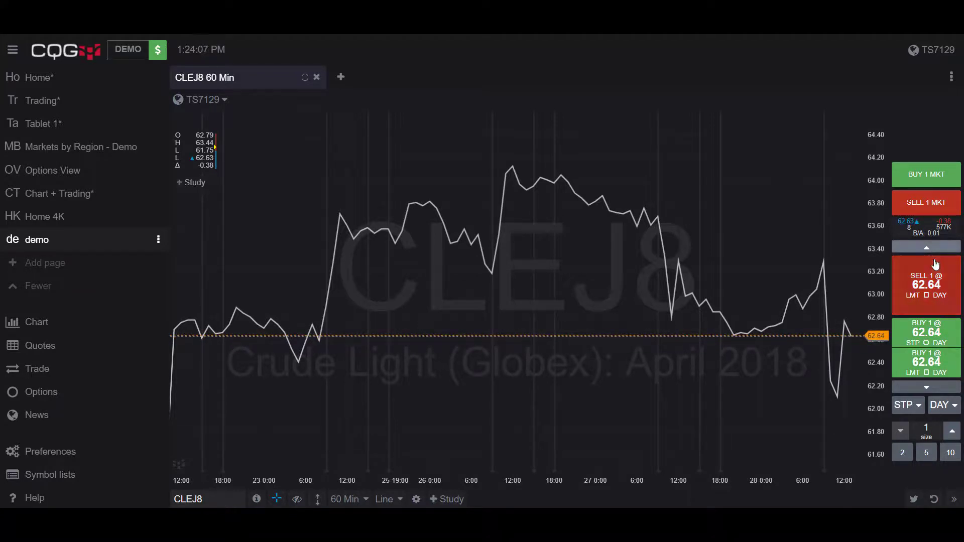
- Lower the buy and sell order prices six ticks, then raise them to 62.69
click(933, 388)
click(933, 388)
click(933, 388)
click(932, 388)
click(933, 387)
click(933, 388)
click(933, 388)
click(933, 388)
click(933, 388)
click(933, 387)
click(933, 388)
click(933, 388)
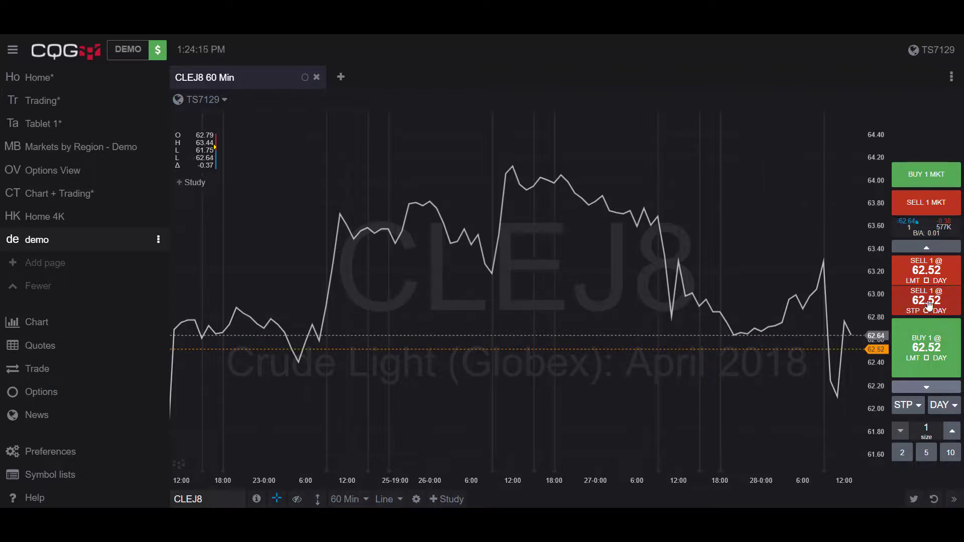
click(927, 248)
click(927, 248)
click(927, 249)
click(928, 248)
click(927, 248)
click(927, 249)
click(928, 249)
click(928, 248)
click(927, 249)
click(927, 249)
click(928, 249)
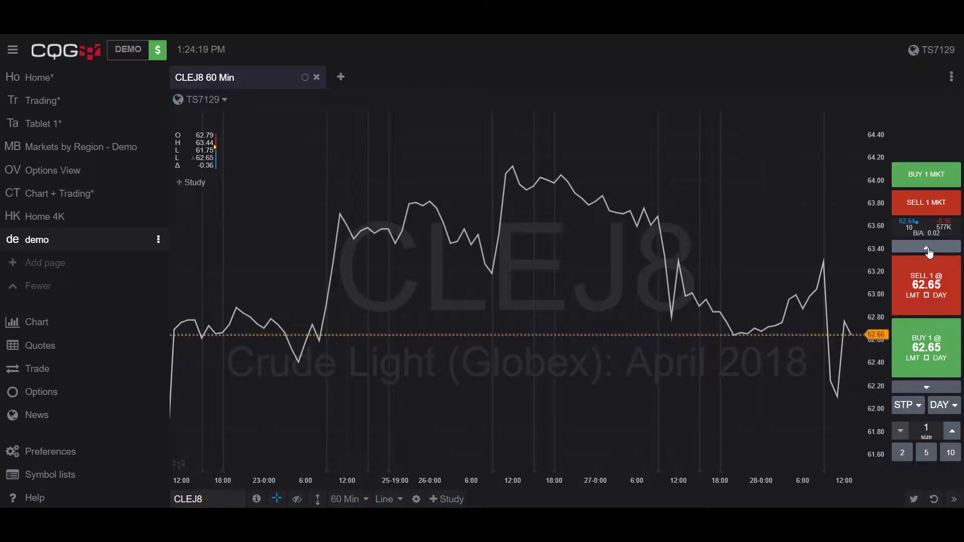
click(928, 248)
click(928, 249)
click(928, 249)
click(928, 248)
click(927, 248)
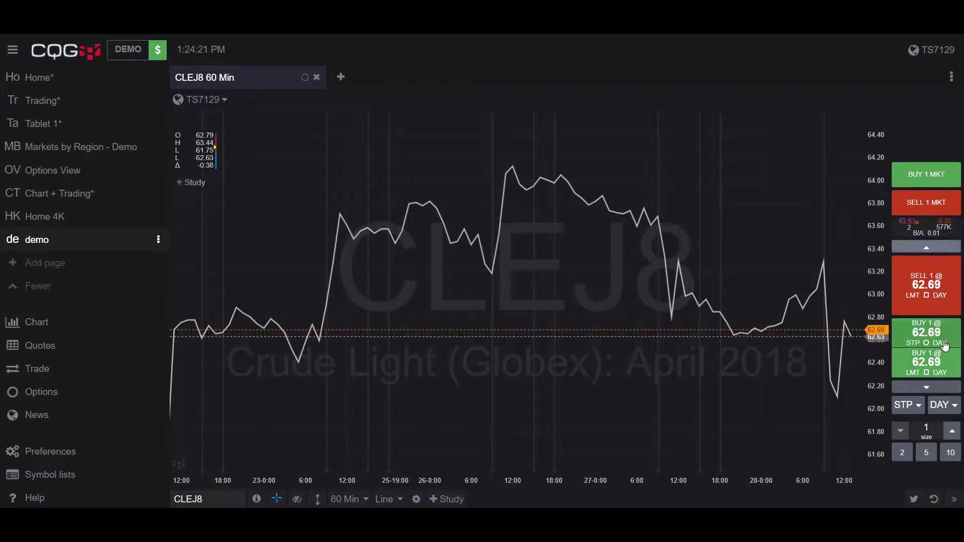
- Check the STP order type and DAY duration, then set the order size to 5
click(919, 406)
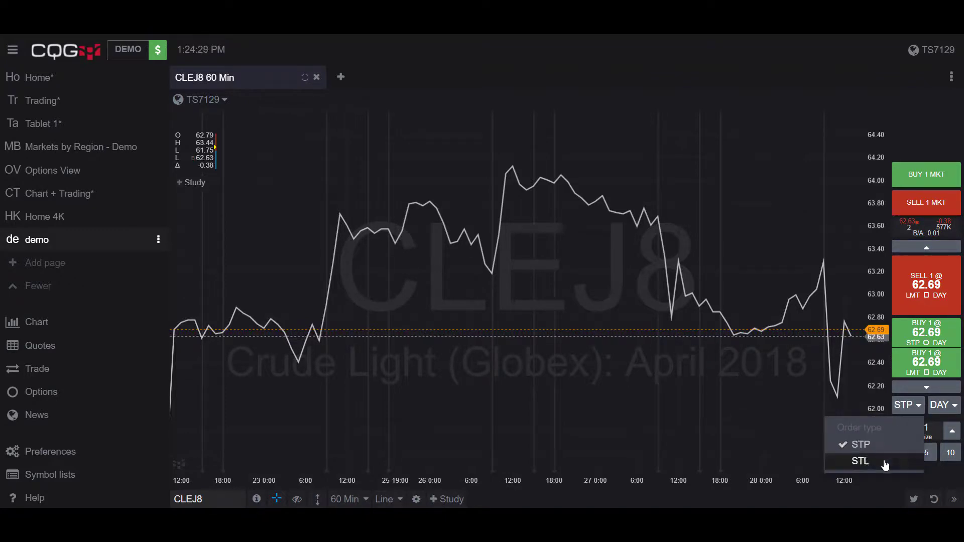
click(948, 410)
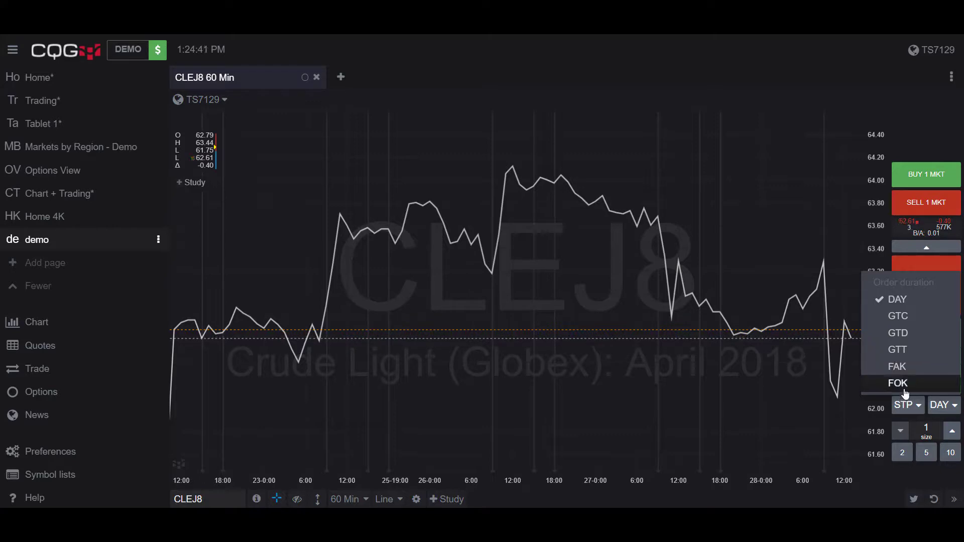
click(953, 431)
click(952, 432)
click(952, 434)
click(951, 436)
click(951, 434)
click(909, 452)
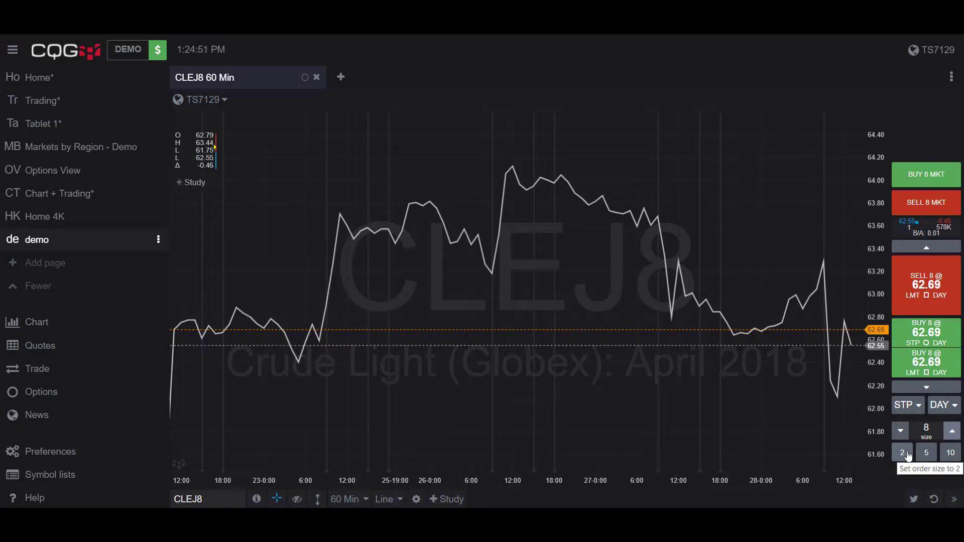
click(906, 454)
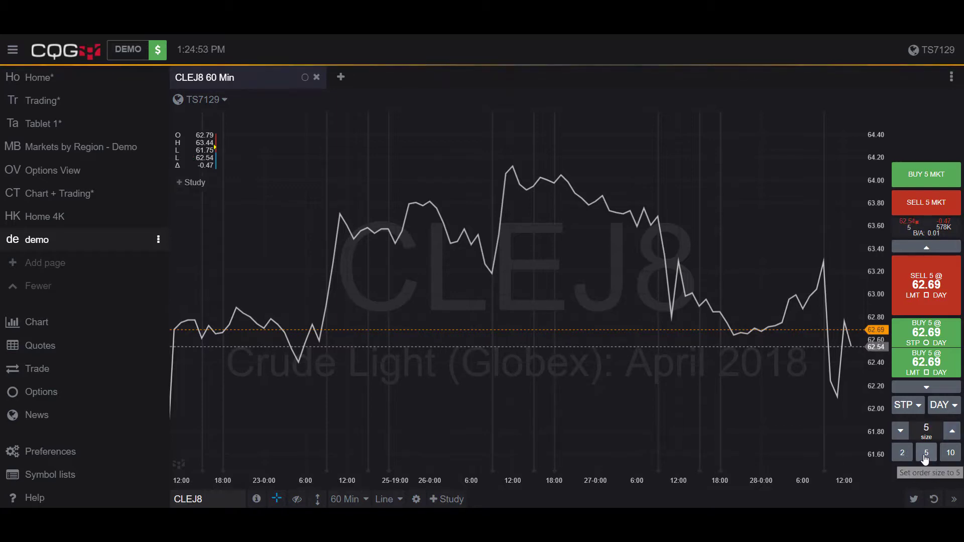